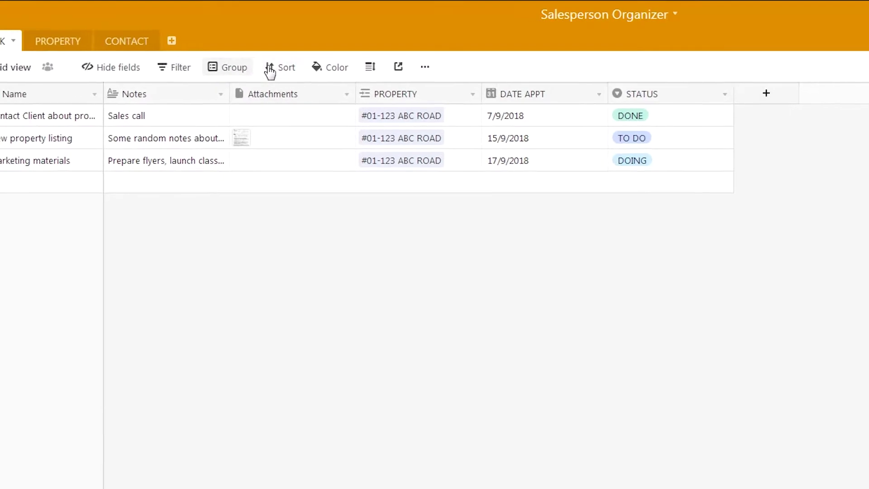
Add a new task record named "Tenant Call - feedback on something", leaving its notes empty
{"action": "left_click", "coordinate": [30, 183]}
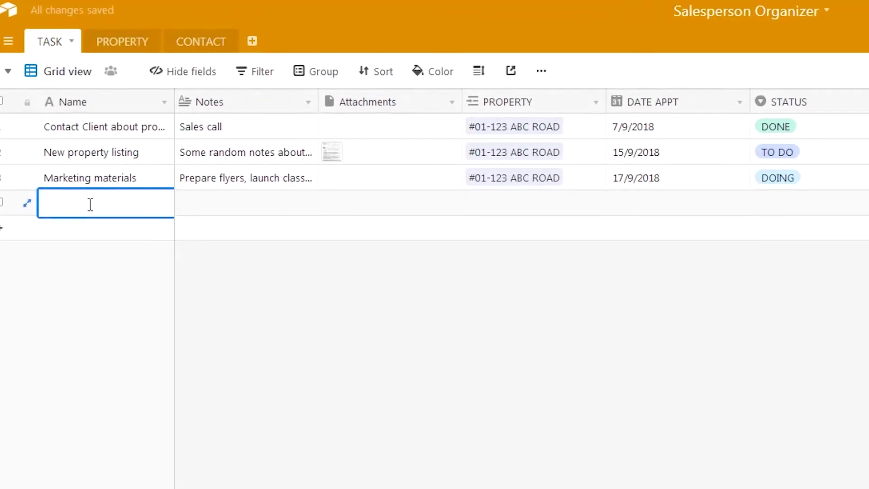
{"action": "type", "text": "T"}
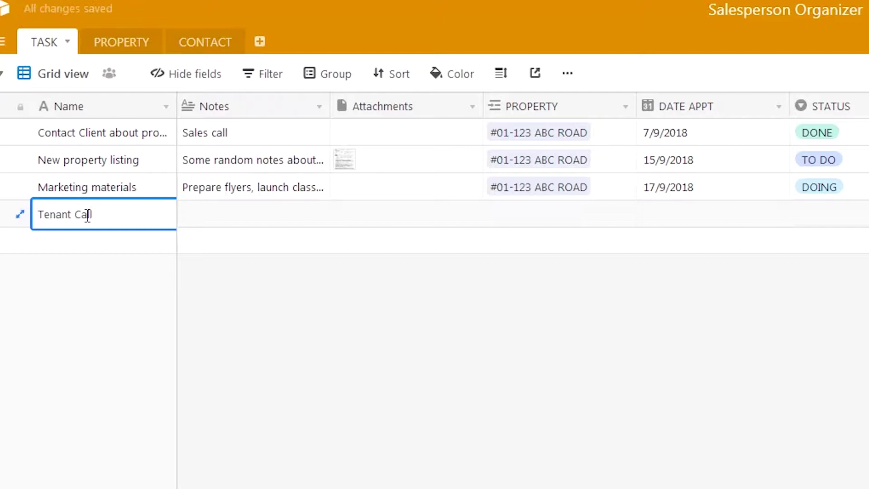
{"action": "type", "text": "enant Call - "}
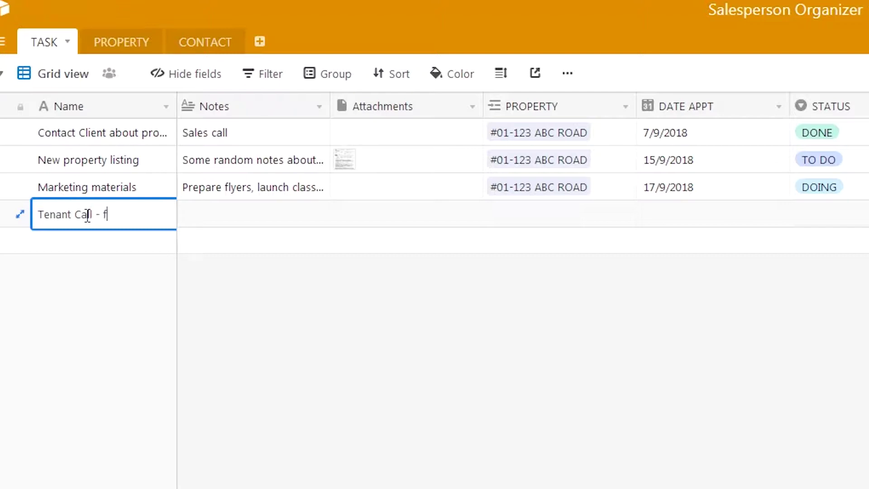
{"action": "type", "text": "feedback on something"}
{"action": "key", "text": "Tab"}
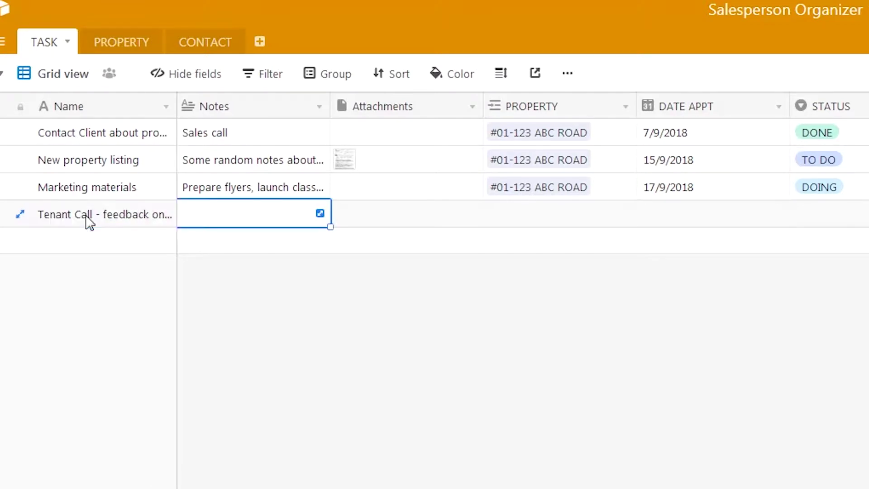
{"action": "key", "text": "Tab"}
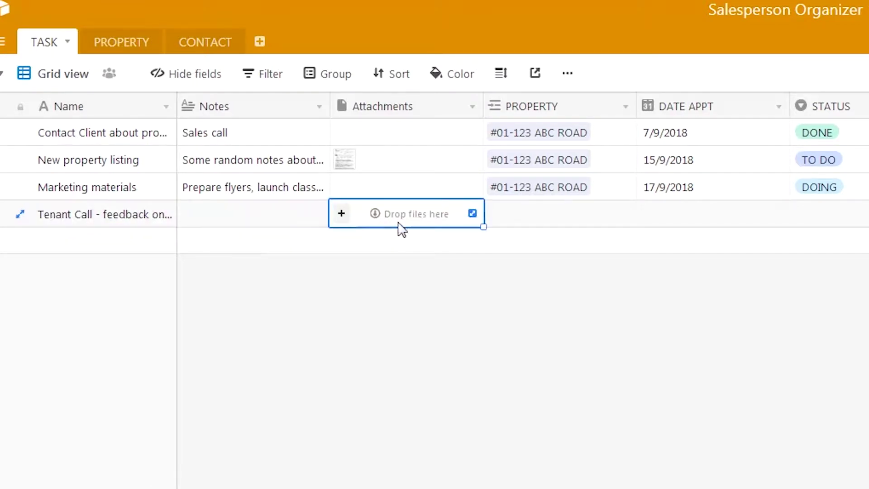
Link the new task to a newly created PROPERTY record, entering the property's unit and road address as its name
{"action": "left_click", "coordinate": [535, 223]}
{"action": "left_click", "coordinate": [497, 218]}
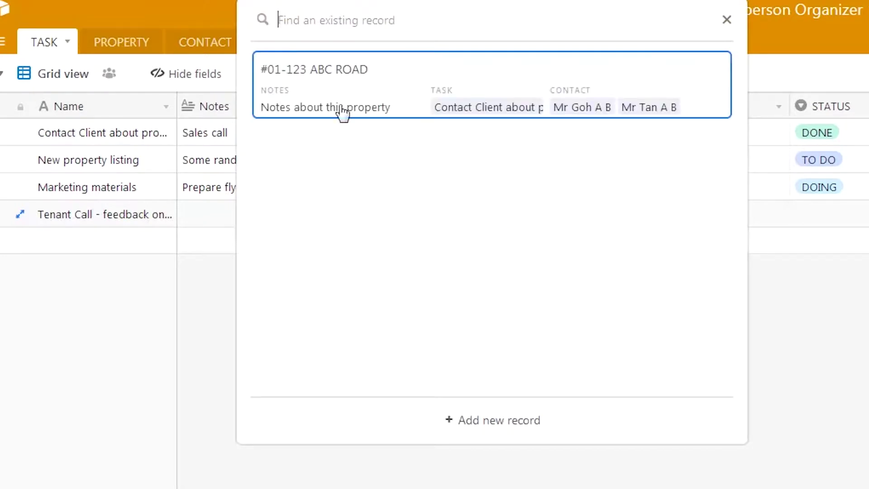
{"action": "left_click", "coordinate": [493, 422]}
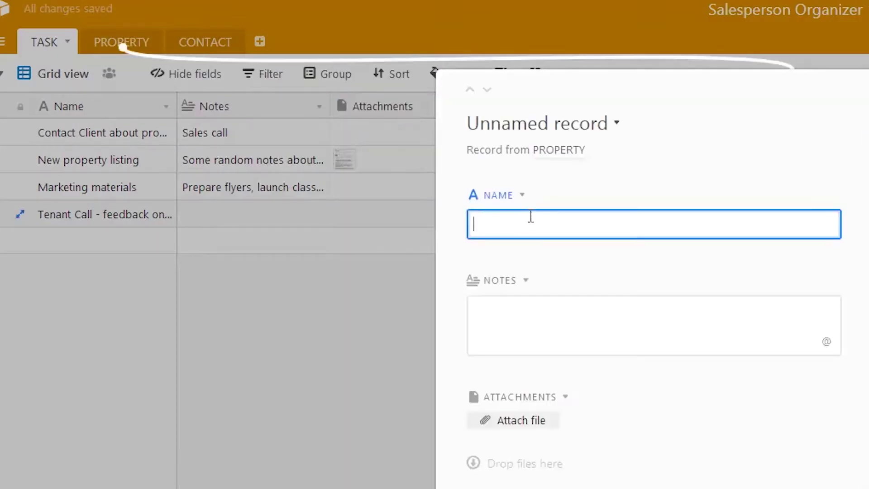
{"action": "type", "text": "#"}
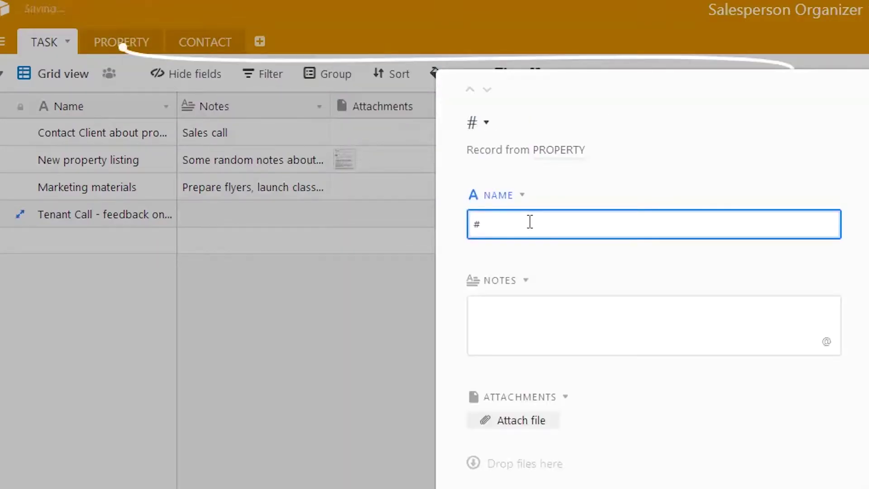
{"action": "type", "text": "05-67"}
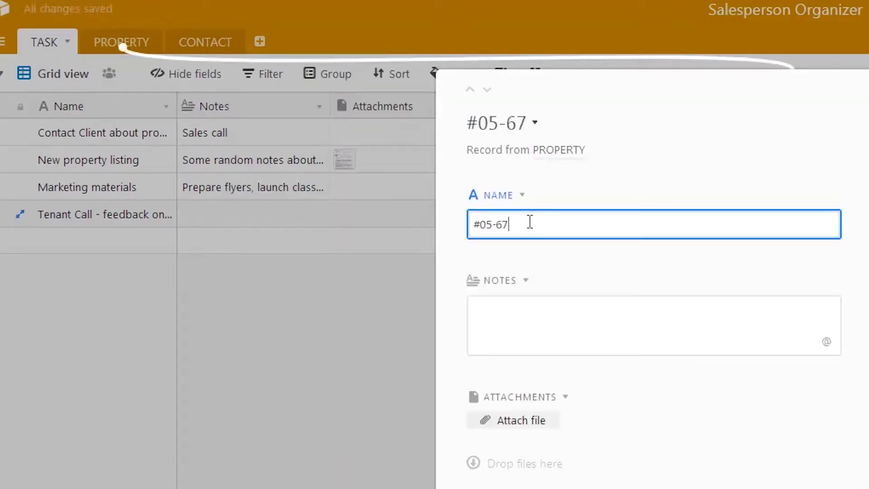
{"action": "type", "text": " ZZZ Road"}
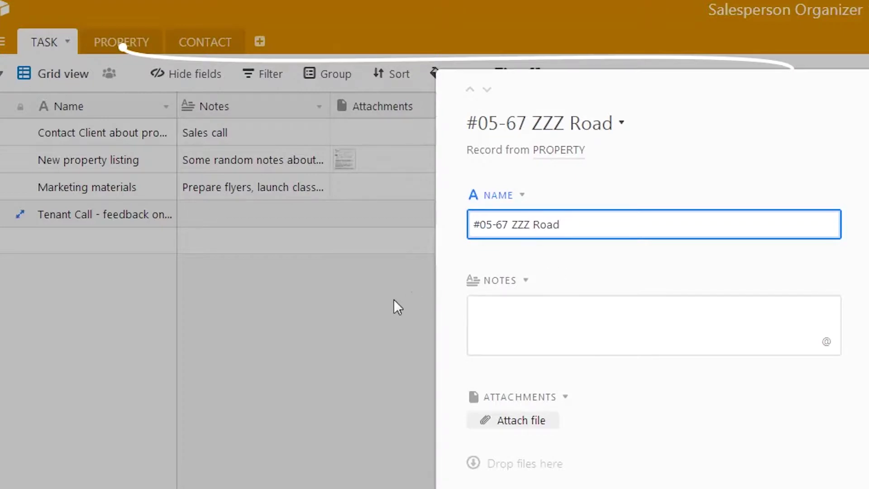
{"action": "left_click", "coordinate": [388, 322]}
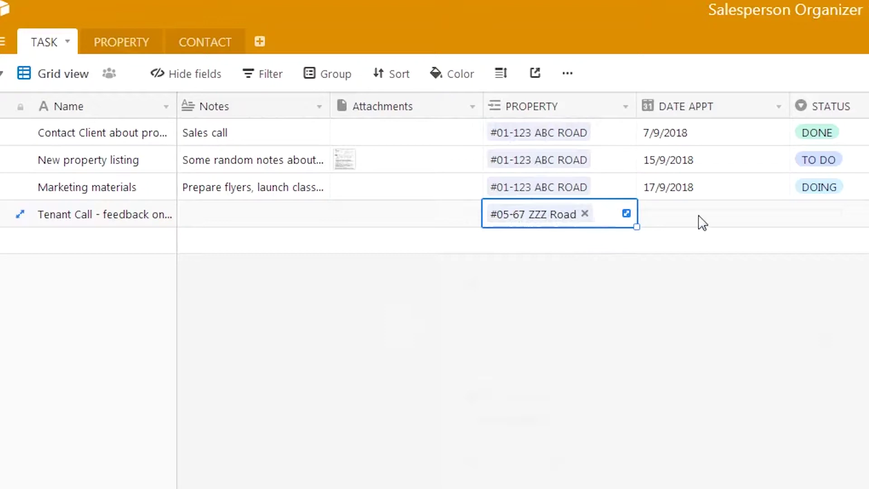
Set the Tenant Call task's DATE APPT to 20/9/2018 and its STATUS to TO DO
{"action": "left_click", "coordinate": [674, 220]}
{"action": "left_click", "coordinate": [673, 222]}
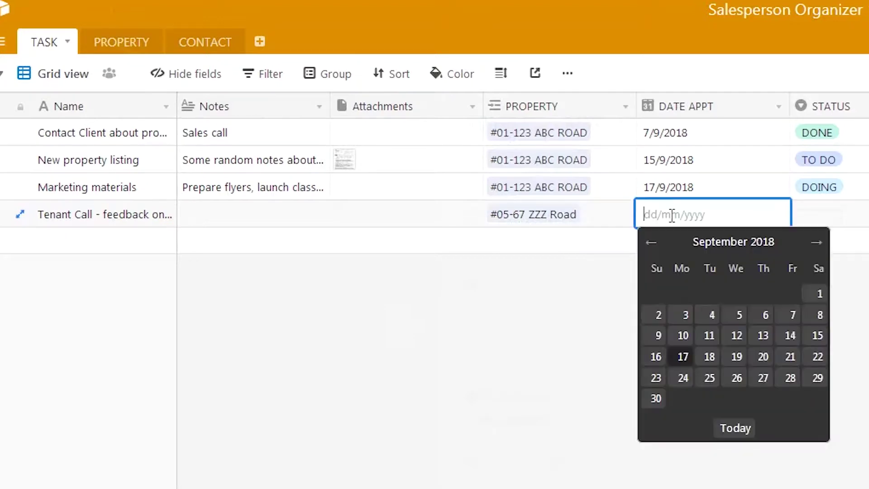
{"action": "left_click", "coordinate": [767, 361]}
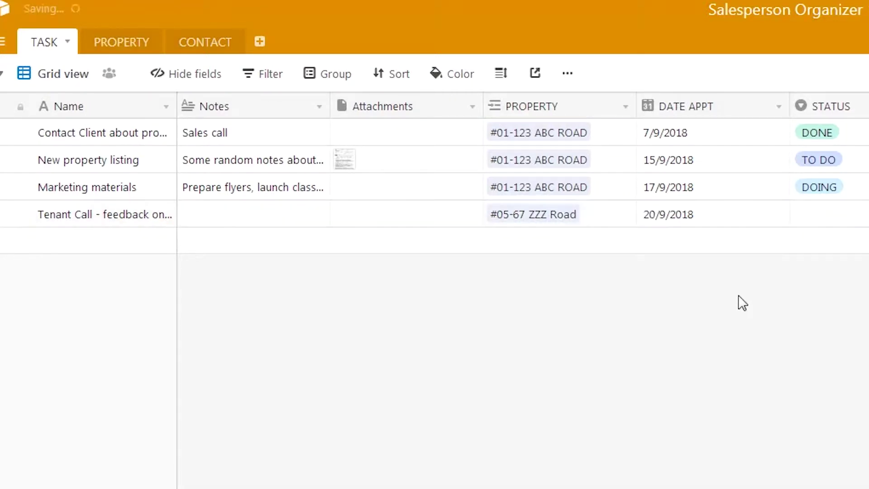
{"action": "left_click", "coordinate": [846, 219]}
{"action": "left_click", "coordinate": [848, 225]}
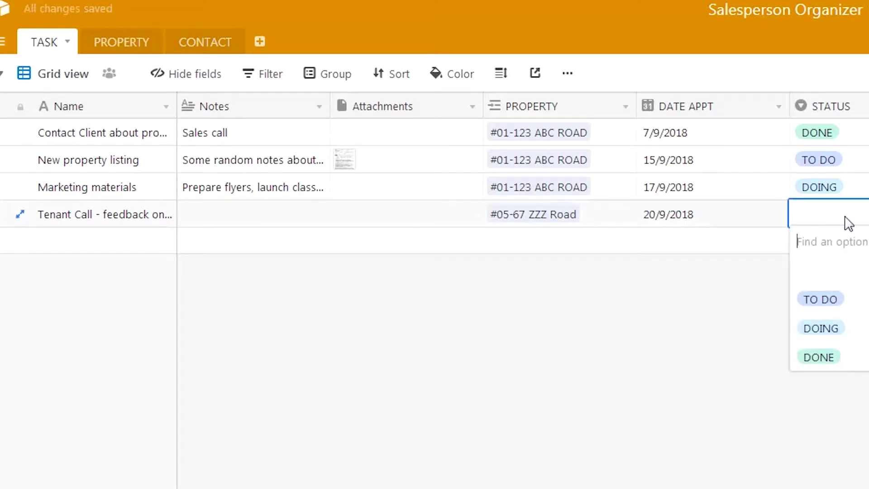
{"action": "left_click", "coordinate": [836, 307]}
{"action": "left_click", "coordinate": [779, 305]}
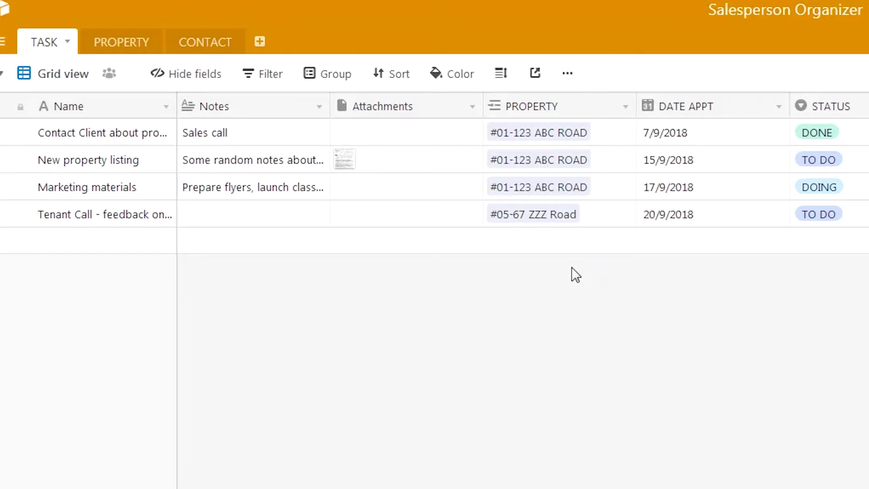
Filter the task grid to records whose PROPERTY contains 05-67
{"action": "left_click", "coordinate": [274, 79]}
{"action": "left_click", "coordinate": [286, 144]}
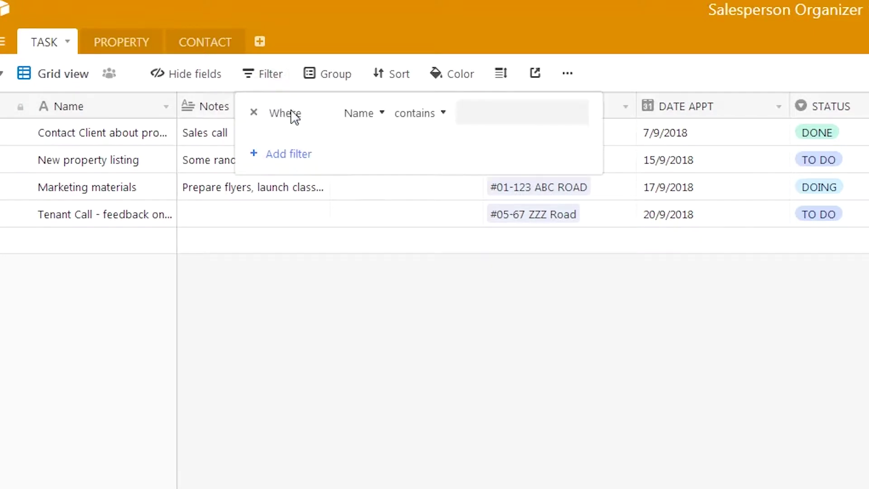
{"action": "left_click", "coordinate": [370, 117]}
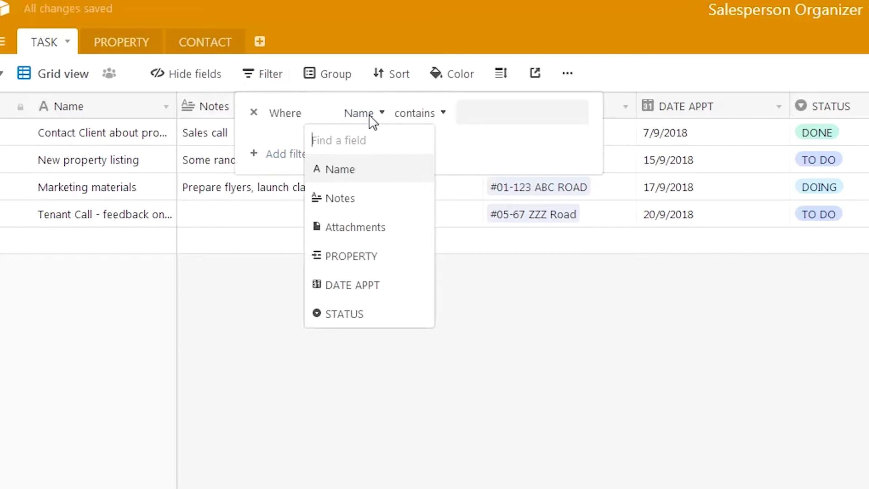
{"action": "left_click", "coordinate": [355, 256]}
{"action": "left_click", "coordinate": [480, 116]}
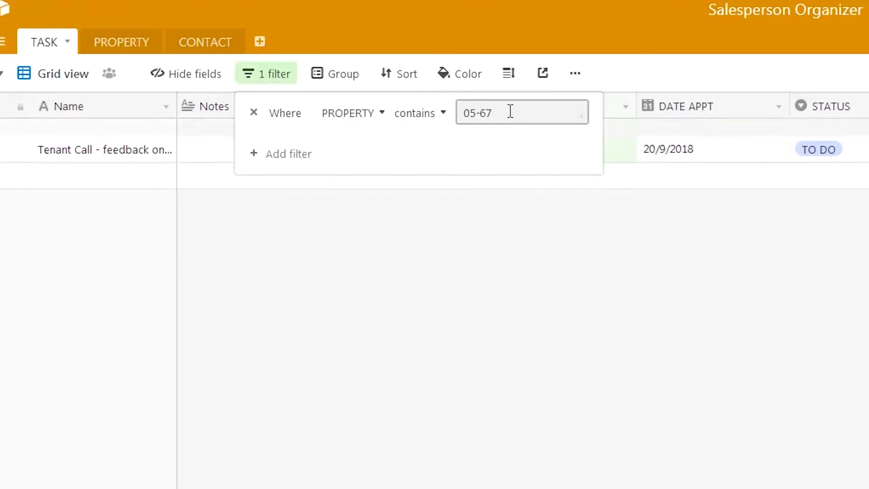
{"action": "left_click", "coordinate": [630, 218]}
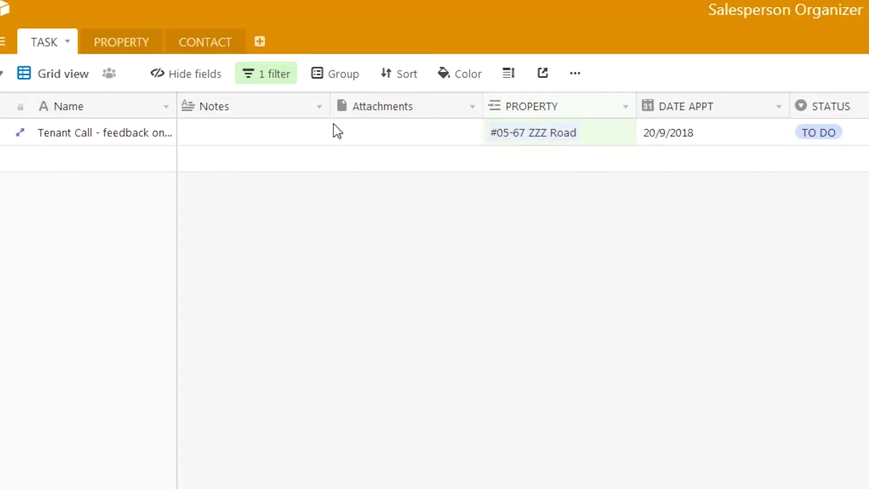
Remove the PROPERTY filter from the task grid
{"action": "left_click", "coordinate": [271, 76]}
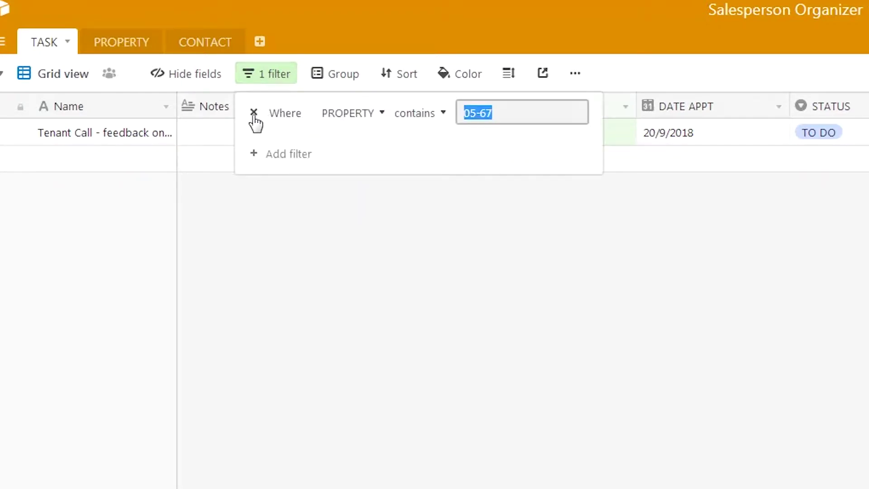
{"action": "left_click", "coordinate": [253, 112]}
{"action": "left_click", "coordinate": [597, 295]}
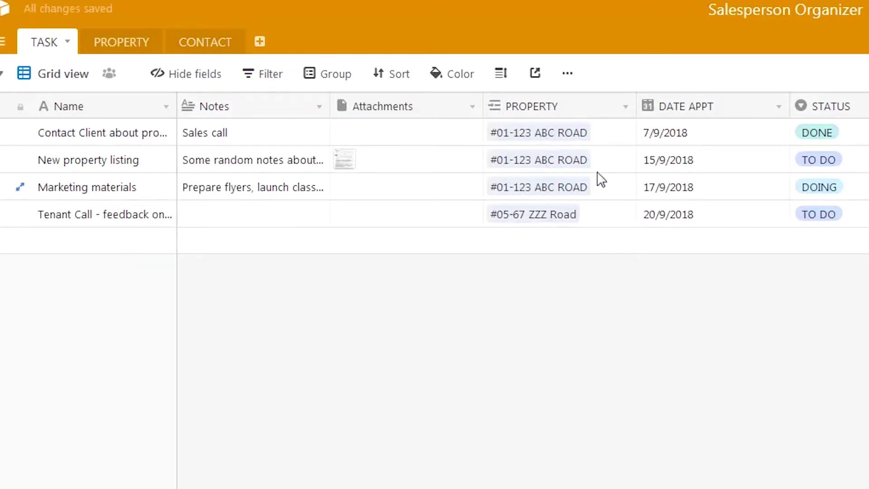
Group the task records by the PROPERTY field
{"action": "left_click", "coordinate": [331, 76]}
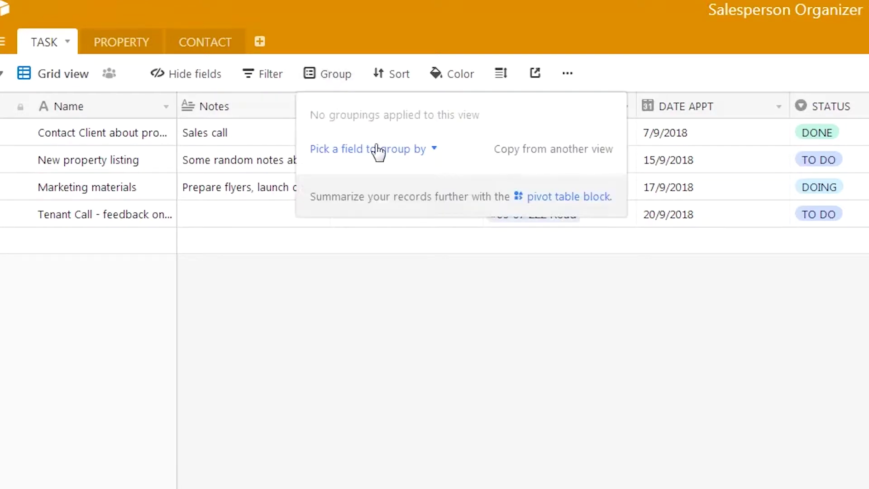
{"action": "left_click", "coordinate": [415, 150]}
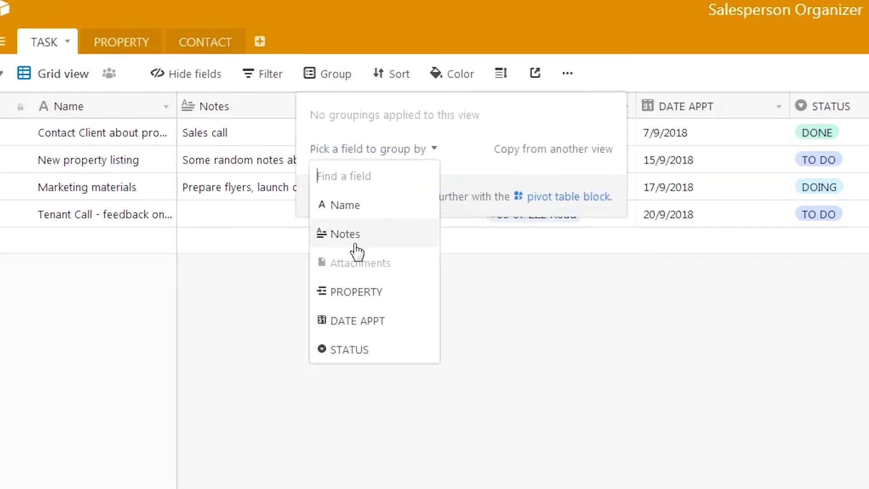
{"action": "left_click", "coordinate": [352, 294]}
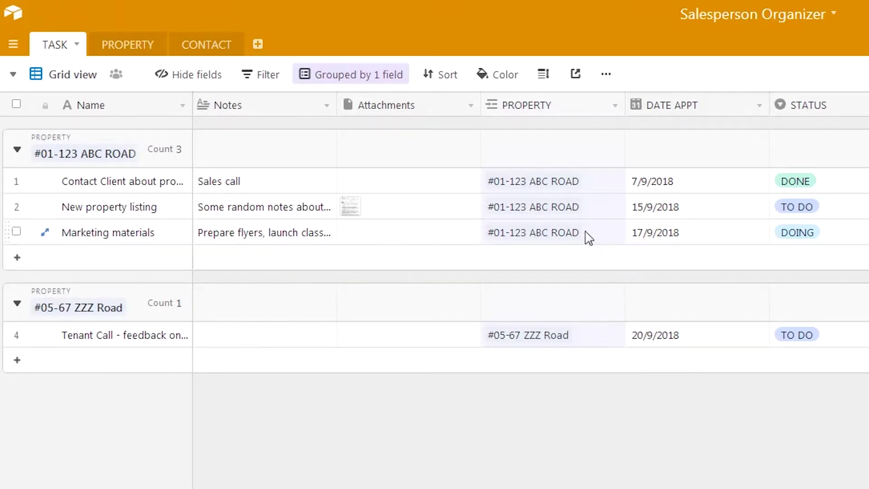
Sort the grouped tasks by DATE APPT in ascending order (1 → 9)
{"action": "left_click", "coordinate": [438, 76]}
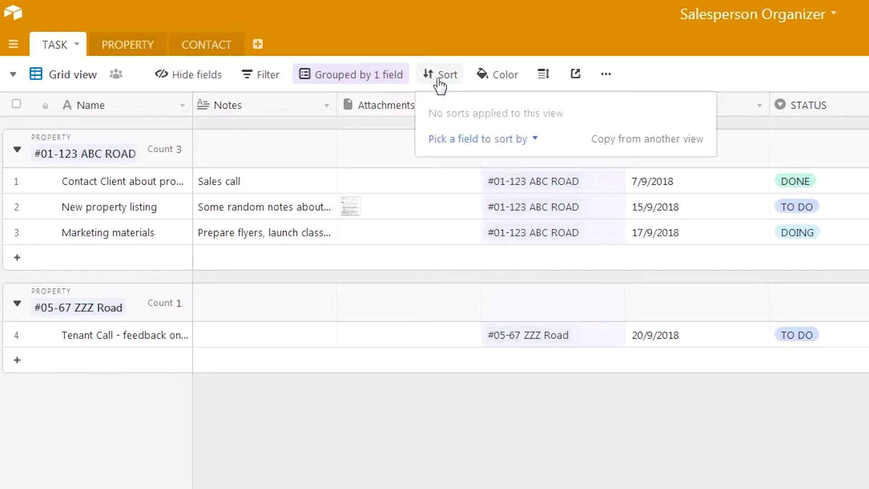
{"action": "left_click", "coordinate": [535, 139]}
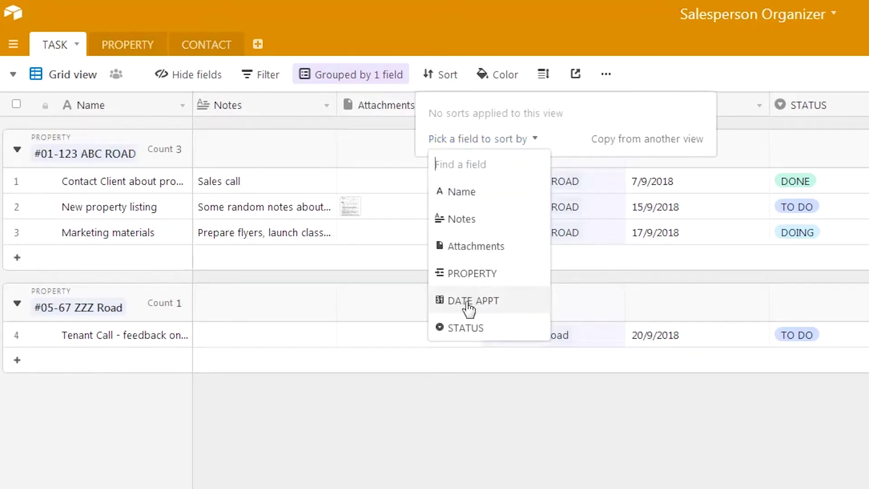
{"action": "left_click", "coordinate": [502, 302]}
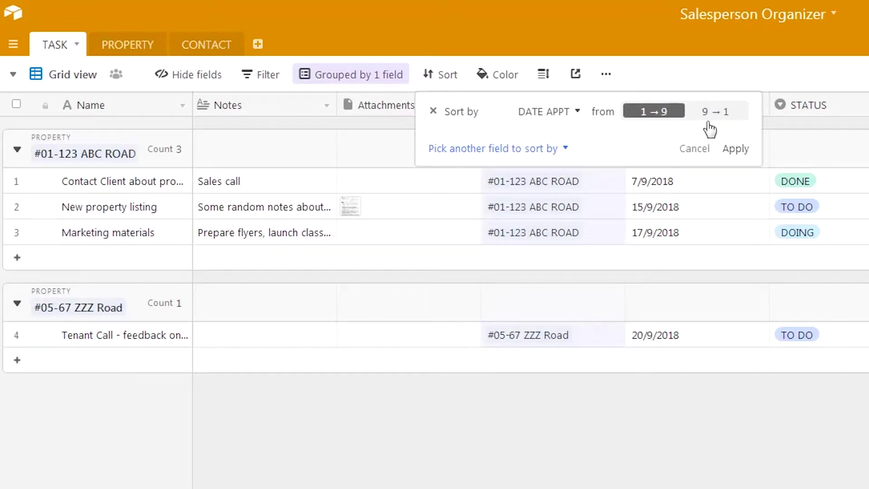
{"action": "left_click", "coordinate": [736, 149]}
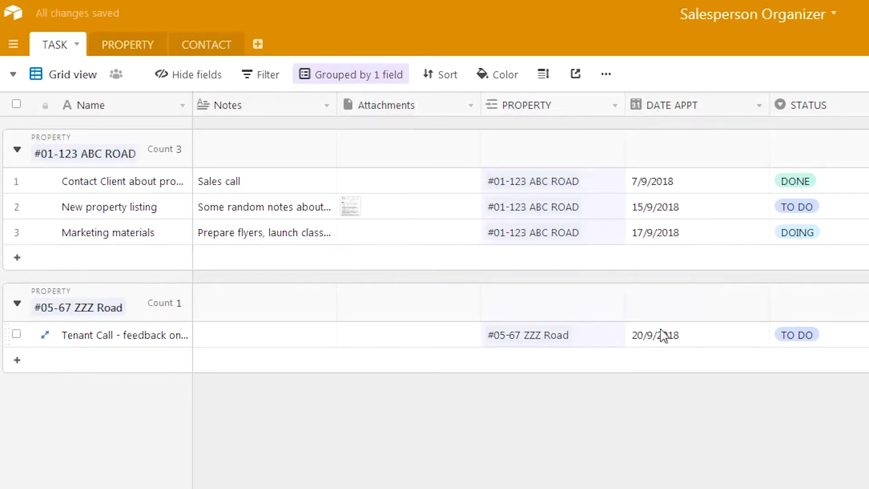
Reverse the DATE APPT sort to descending order (9 → 1) and apply it
{"action": "left_click", "coordinate": [436, 84]}
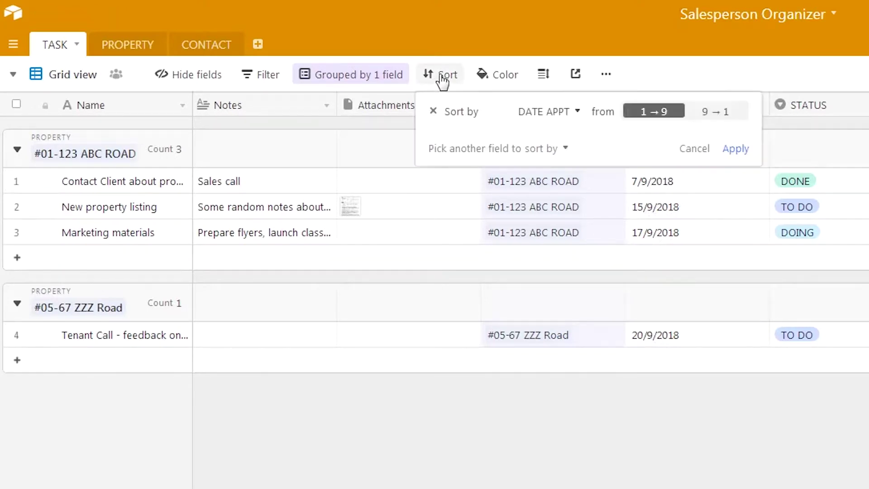
{"action": "left_click", "coordinate": [713, 114]}
{"action": "left_click", "coordinate": [732, 154]}
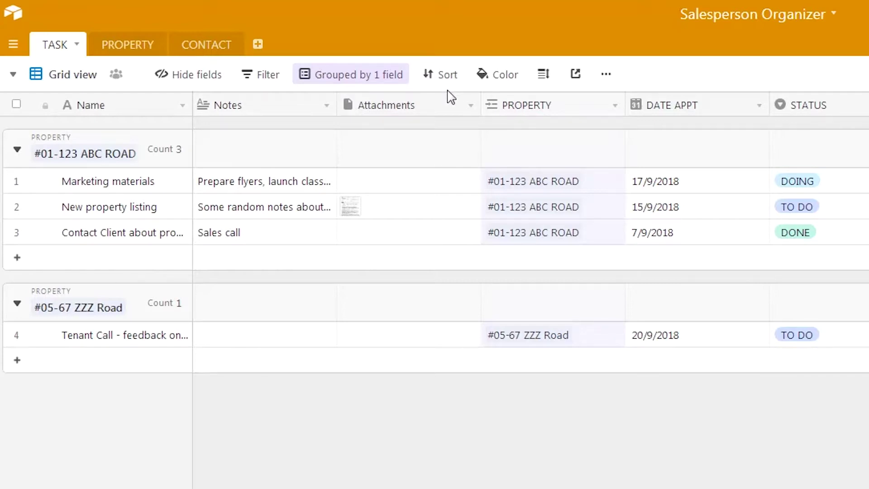
Create a new grid view of the TASK table and name it Client View
{"action": "mouse_move", "coordinate": [593, 149]}
{"action": "left_click", "coordinate": [14, 74]}
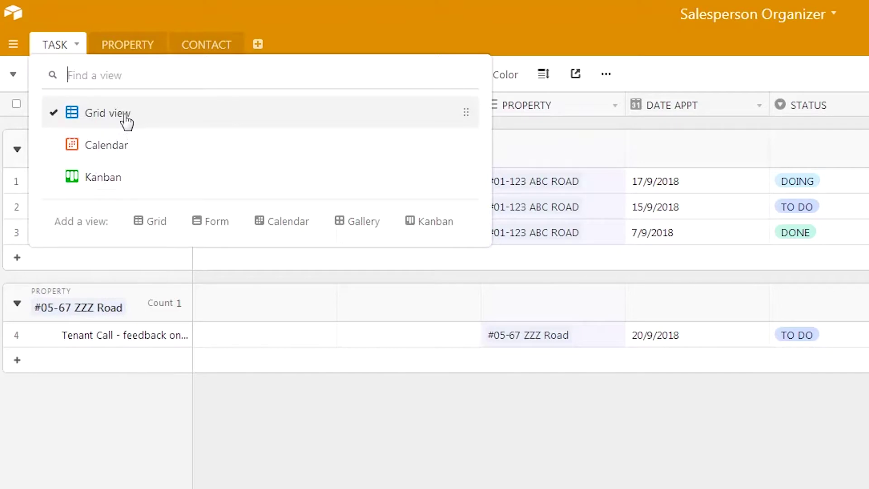
{"action": "left_click", "coordinate": [156, 222]}
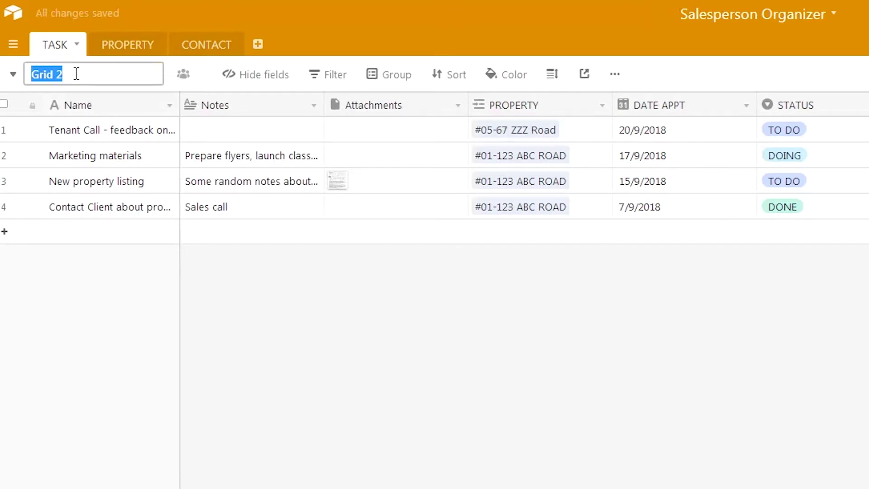
{"action": "type", "text": "Client View"}
{"action": "key", "text": "Return"}
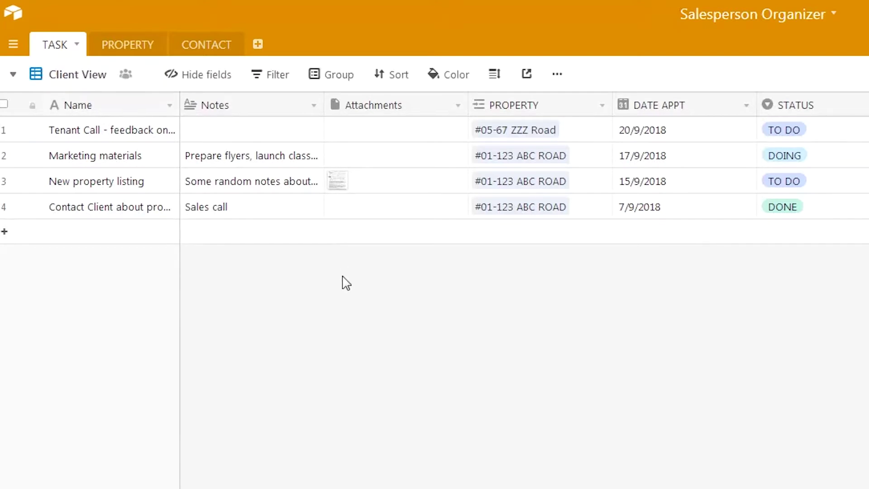
Filter the Client View to show only records whose PROPERTY contains 01-123
{"action": "left_click", "coordinate": [276, 80]}
{"action": "left_click", "coordinate": [295, 150]}
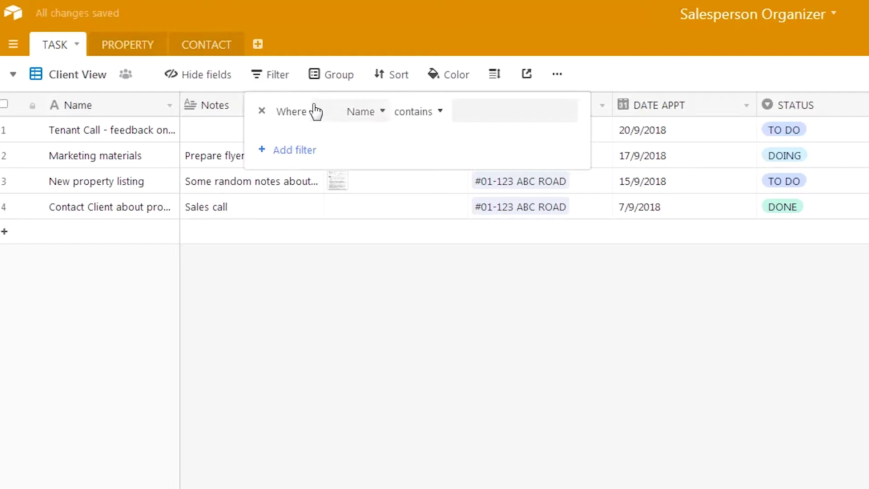
{"action": "left_click", "coordinate": [379, 113]}
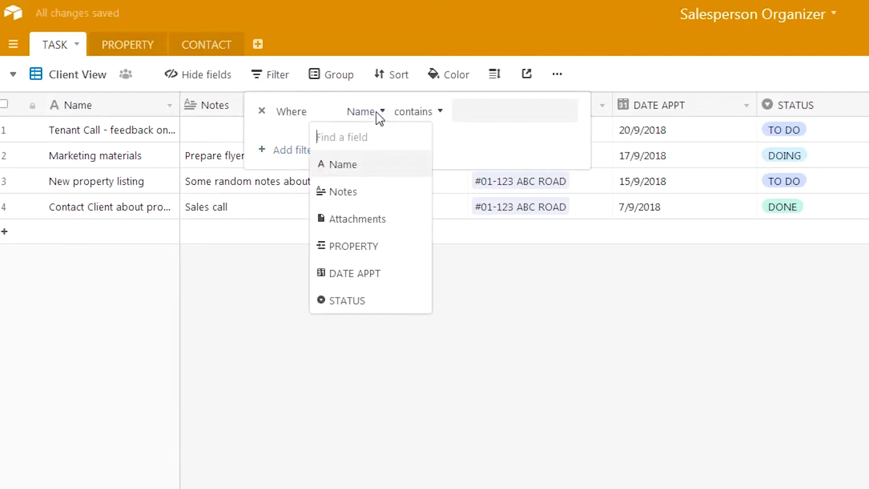
{"action": "left_click", "coordinate": [370, 245]}
{"action": "left_click", "coordinate": [479, 116]}
{"action": "type", "text": "01-123"}
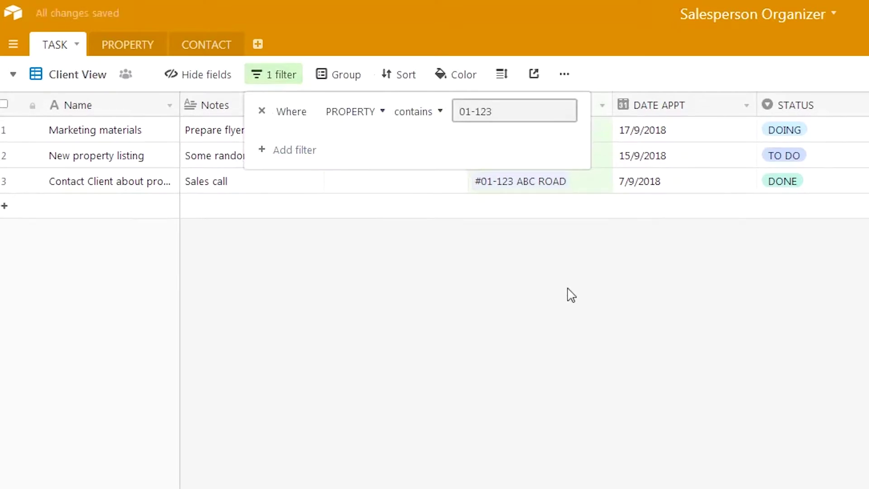
{"action": "left_click", "coordinate": [571, 295]}
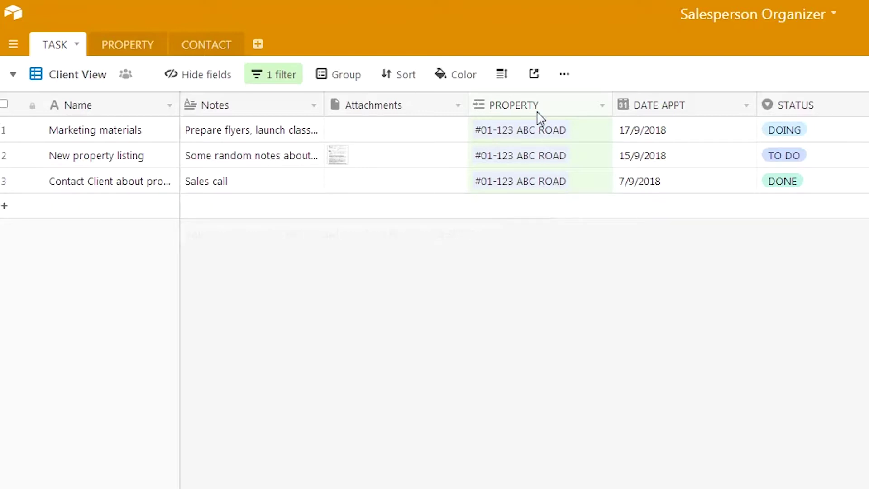
Create a shareable grid view link for the Client View and open the shared page
{"action": "left_click", "coordinate": [535, 77]}
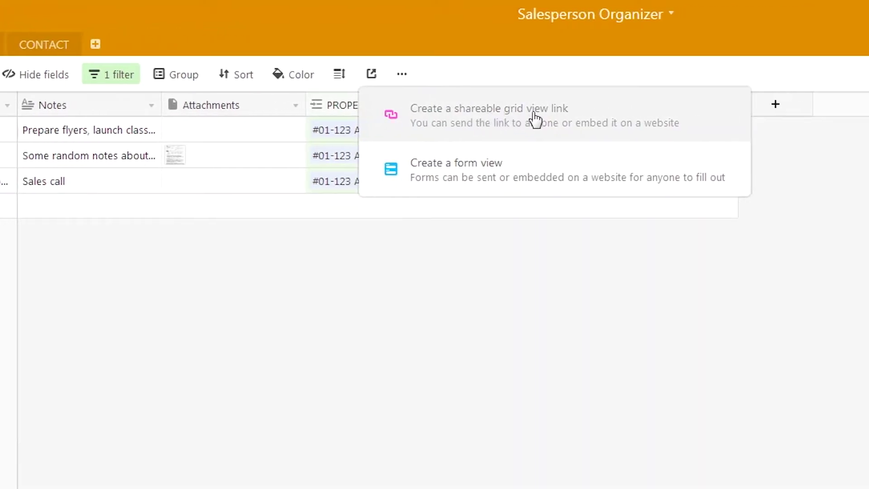
{"action": "left_click", "coordinate": [512, 120]}
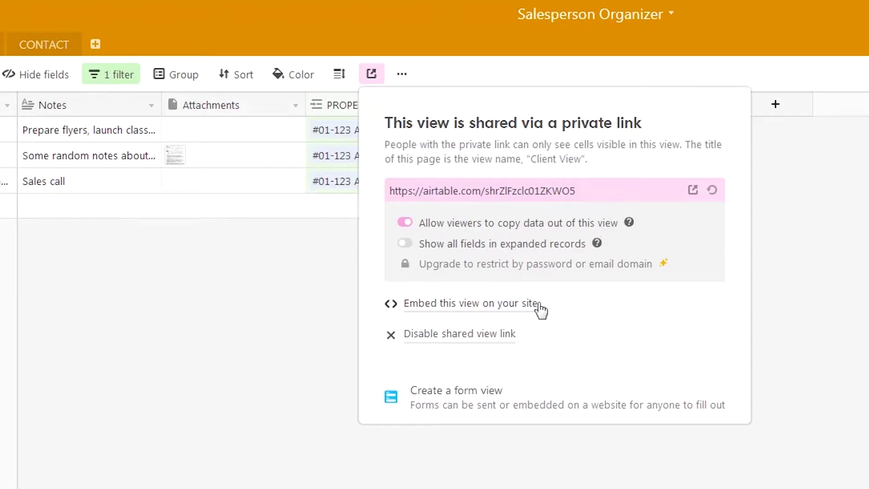
{"action": "left_click", "coordinate": [692, 190]}
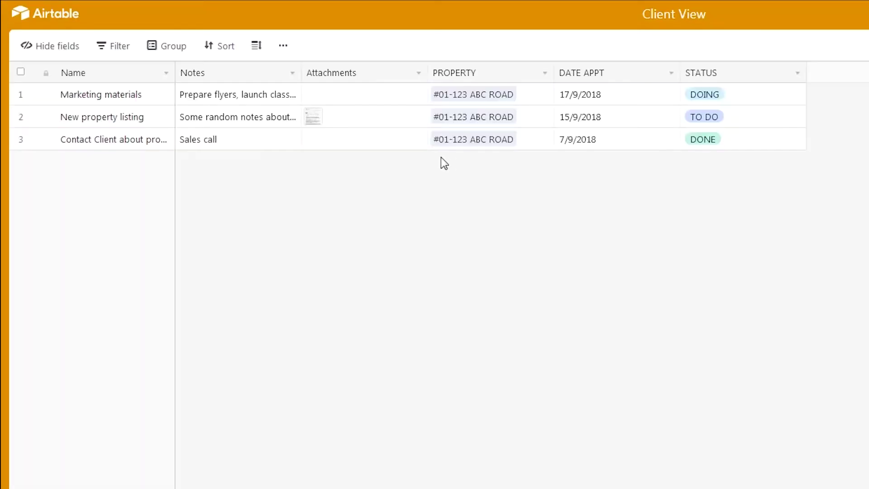
Inspect the Marketing materials record and the PROPERTY entries of all records in the shared Client View
{"action": "left_click", "coordinate": [127, 98]}
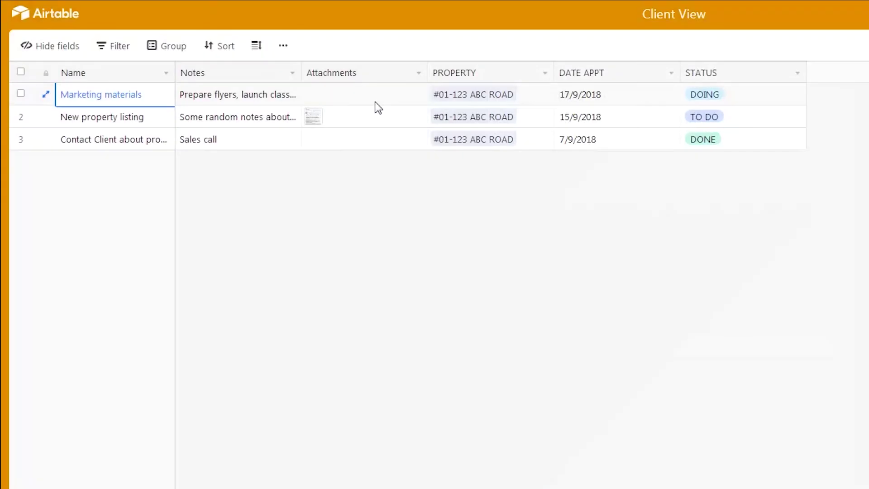
{"action": "left_click", "coordinate": [351, 97]}
{"action": "left_click", "coordinate": [486, 102]}
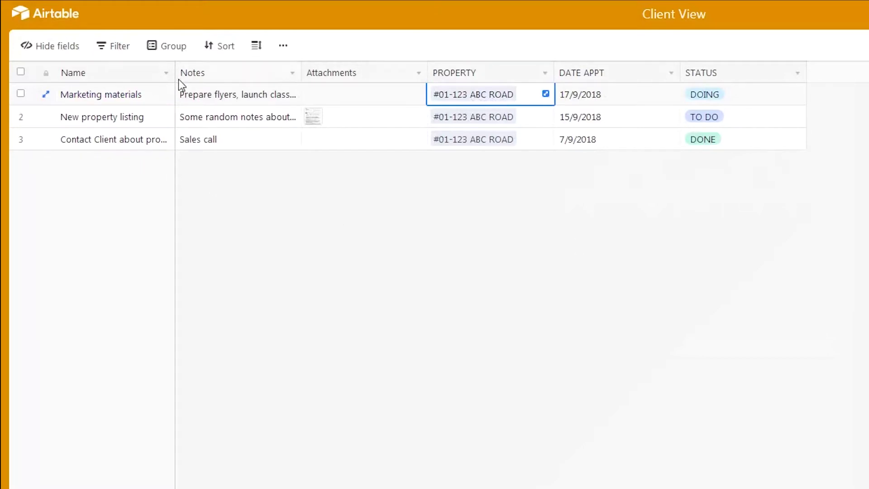
{"action": "left_click", "coordinate": [463, 123]}
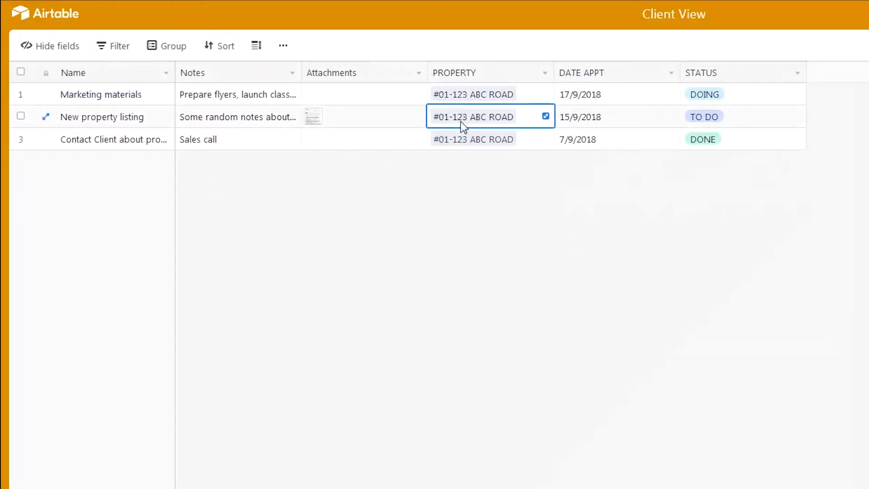
{"action": "left_click", "coordinate": [452, 144]}
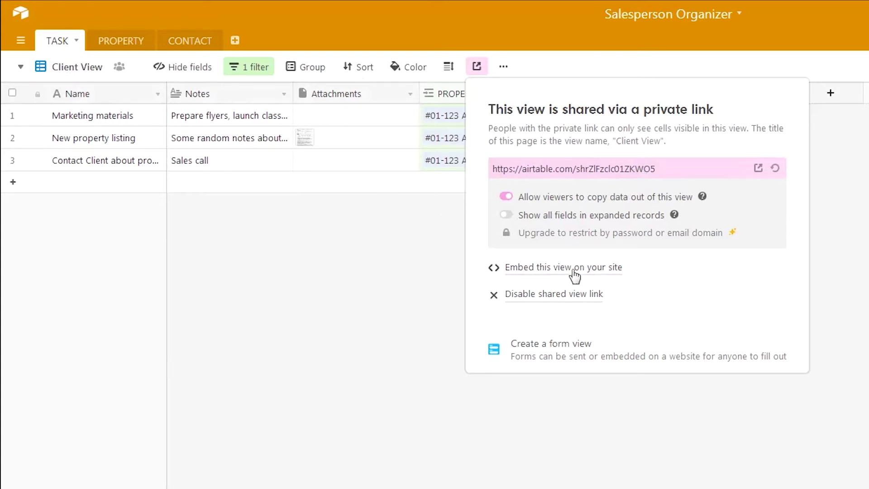
Disable the Client View's shared link and check the shared page's availability
{"action": "left_click", "coordinate": [551, 295]}
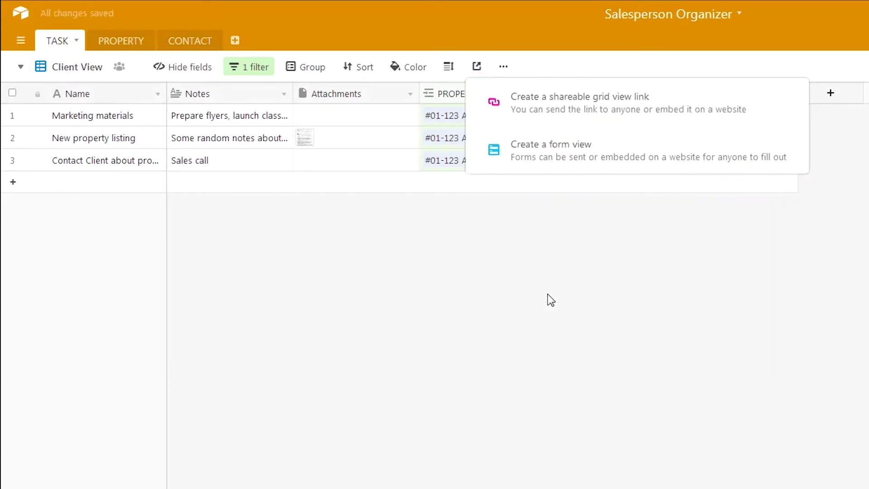
{"action": "left_click", "coordinate": [530, 276]}
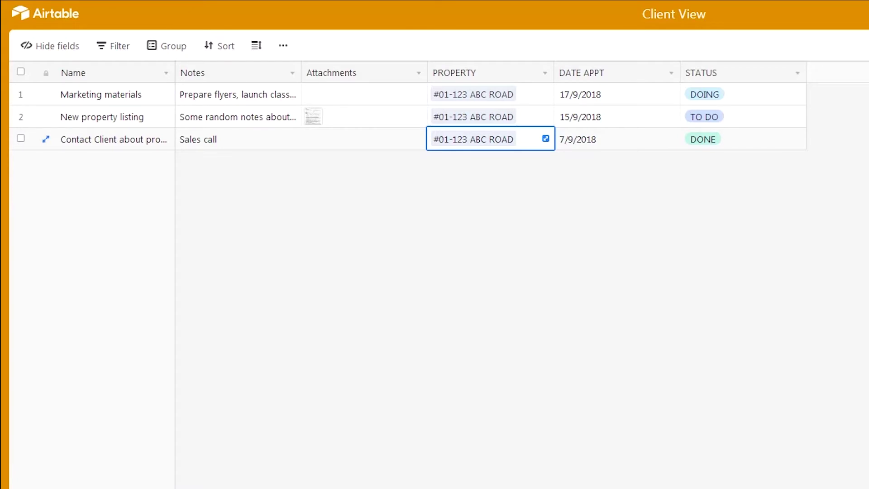
{"action": "left_click", "coordinate": [385, 202]}
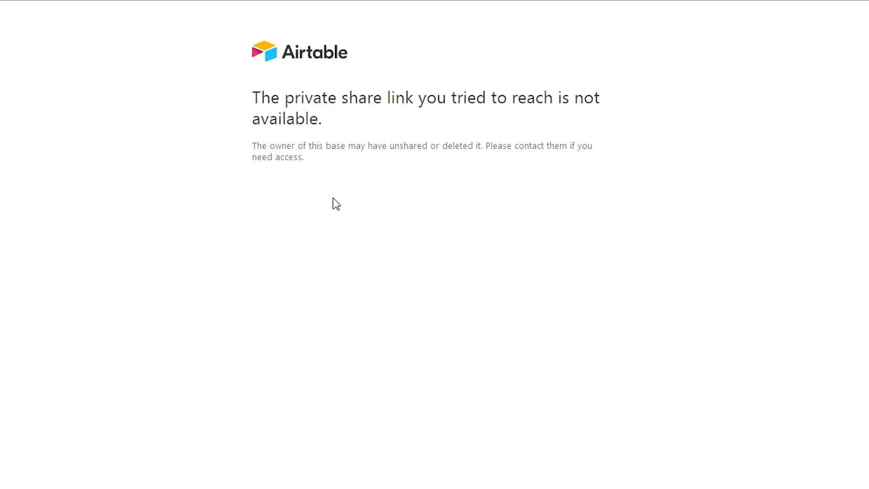
{"action": "left_click_drag", "start_coordinate": [288, 98], "coordinate": [379, 122]}
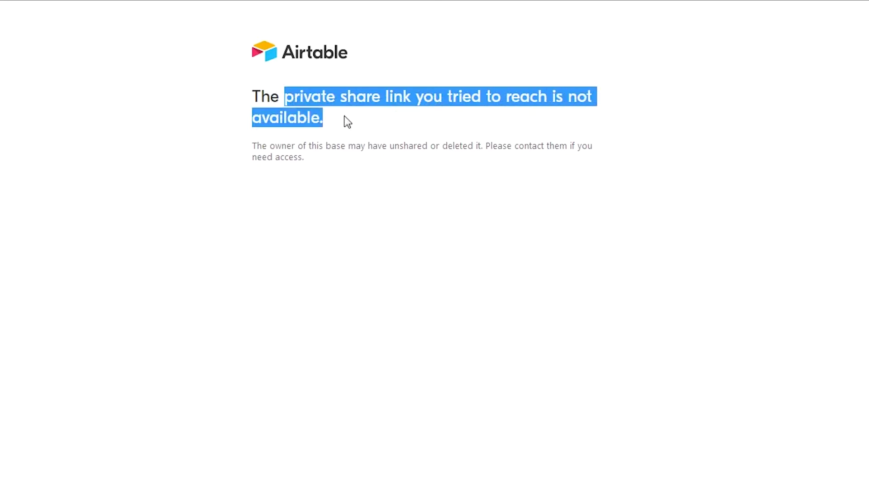
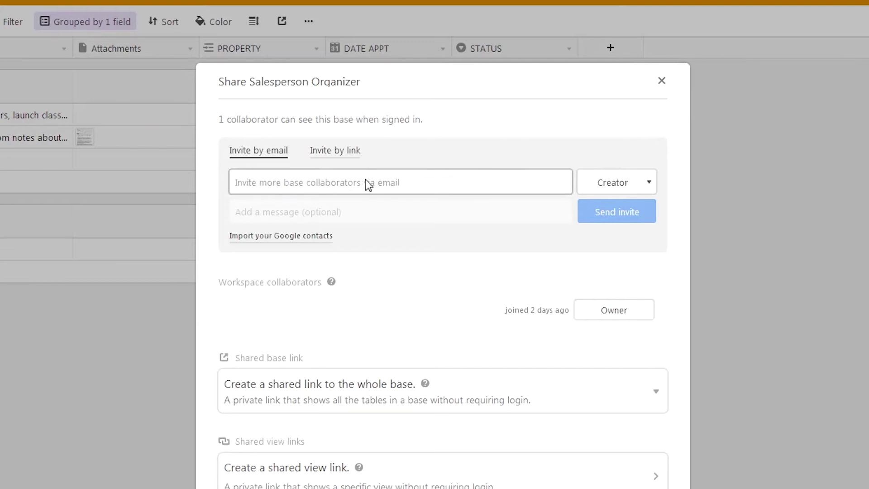
Open the permission level options for inviting base collaborators by email
{"action": "left_click", "coordinate": [647, 180]}
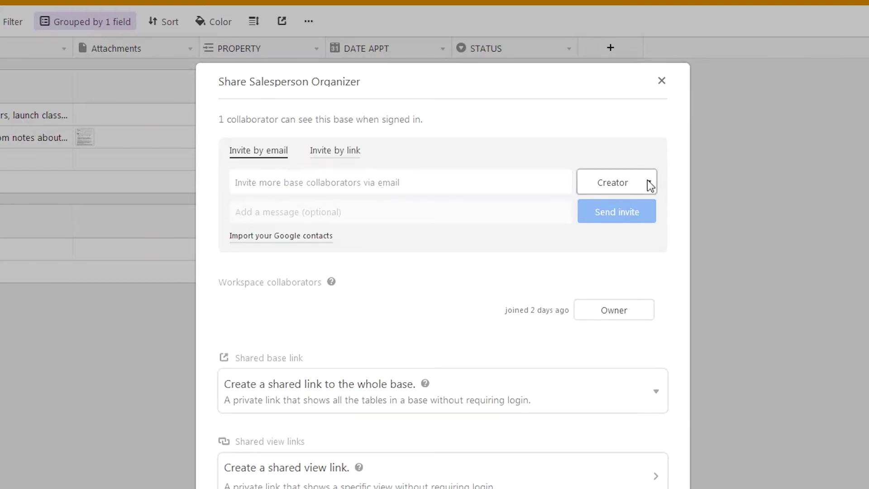